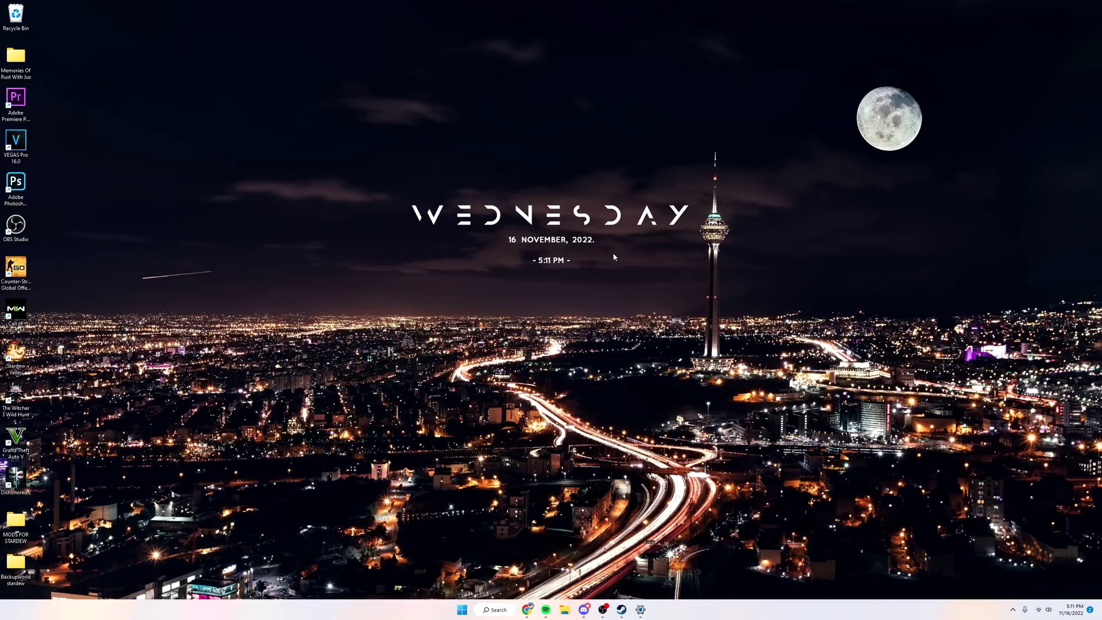
# Launch GeForce Experience and view its Drivers page, which offers Game Ready Driver 526.98.
pyautogui.press('super+s')
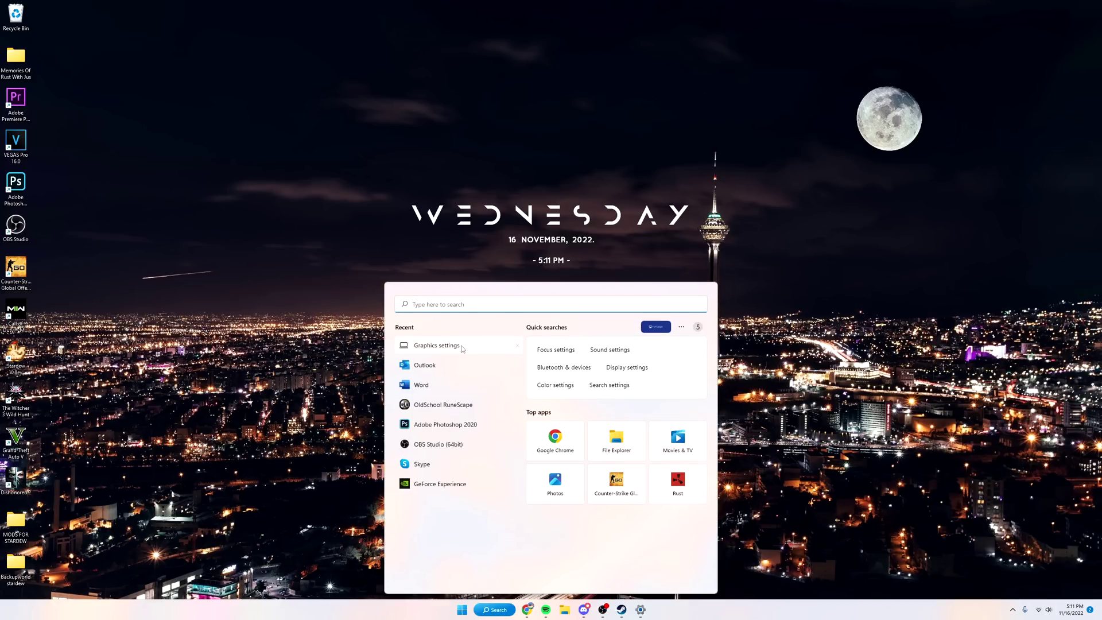
pyautogui.write('geforce')
pyautogui.press('Return')
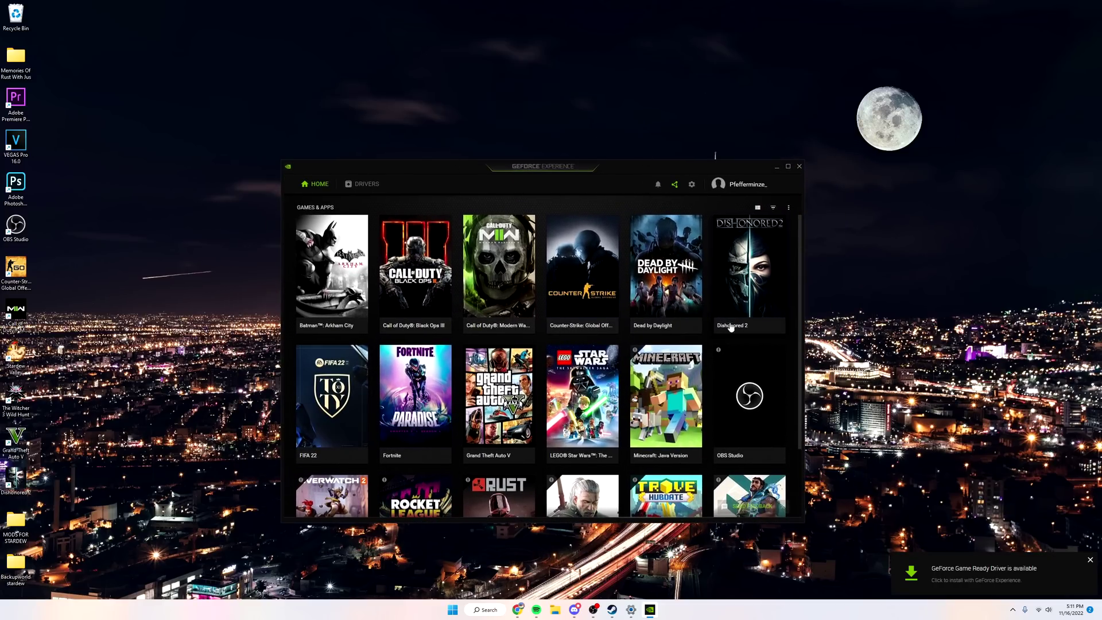
pyautogui.moveTo(477, 223)
pyautogui.click(373, 184)
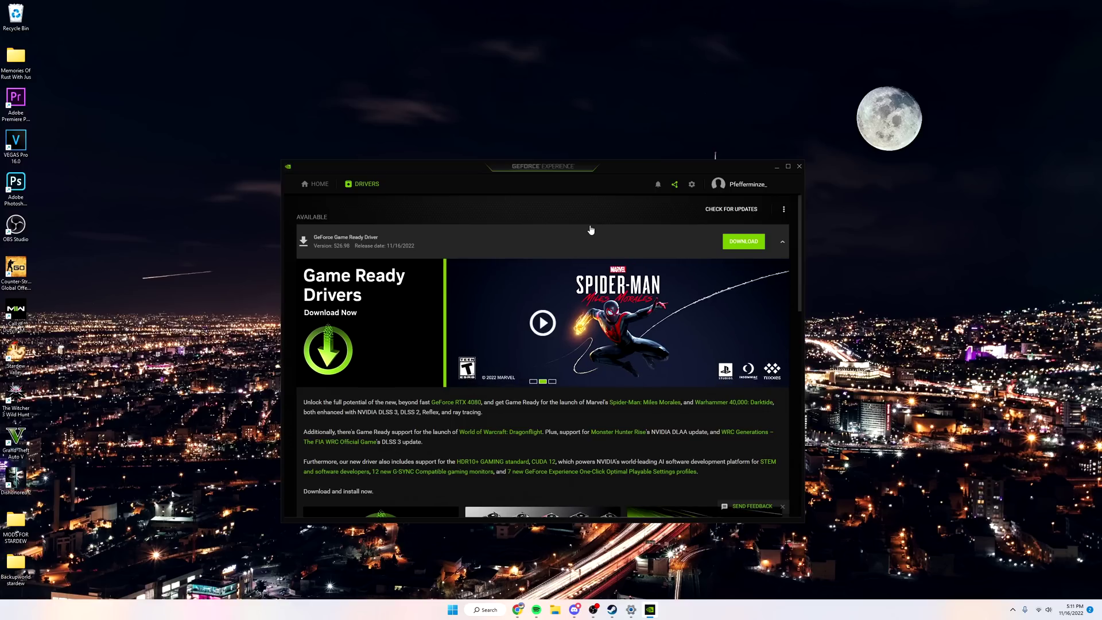
# Close GeForce Experience, go to Windows Graphics settings, and start browsing for an app to add.
pyautogui.click(776, 166)
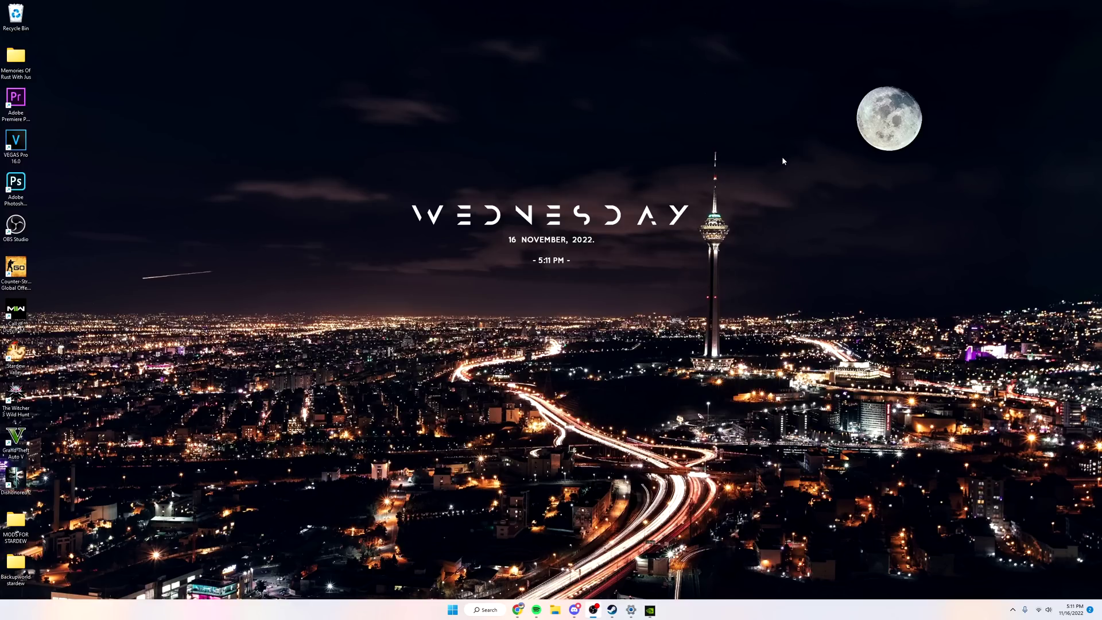
pyautogui.click(486, 609)
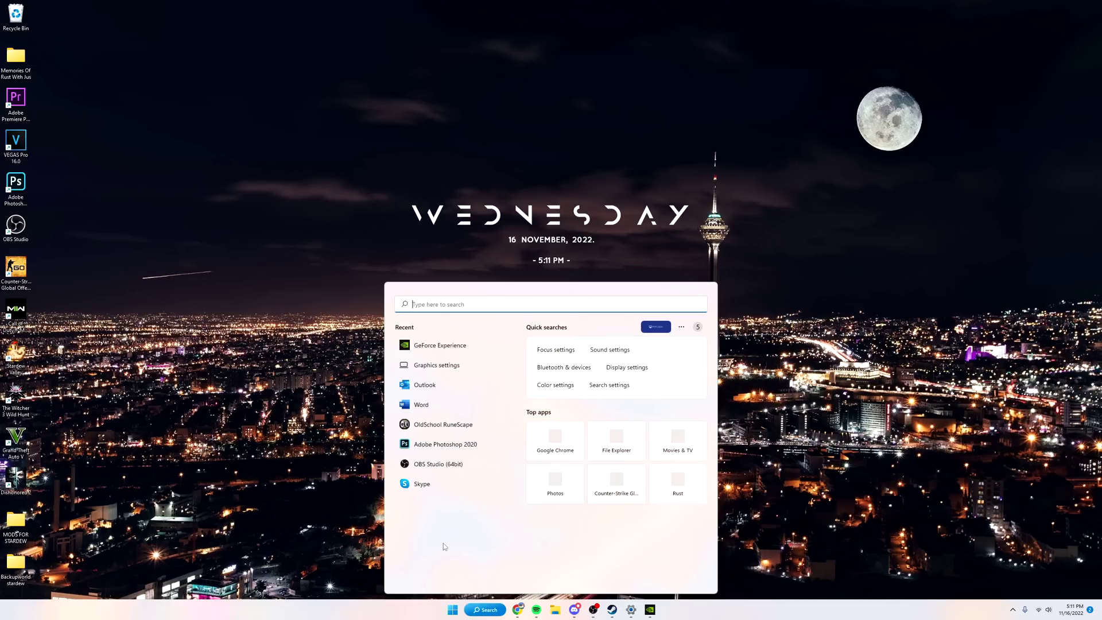
pyautogui.write('graph')
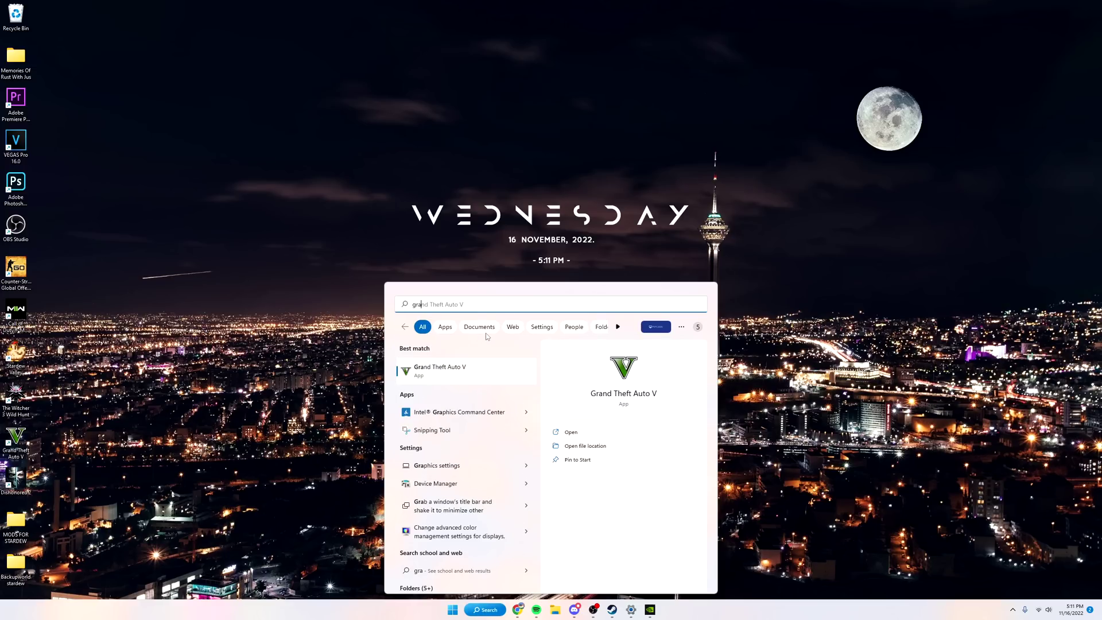
pyautogui.click(442, 372)
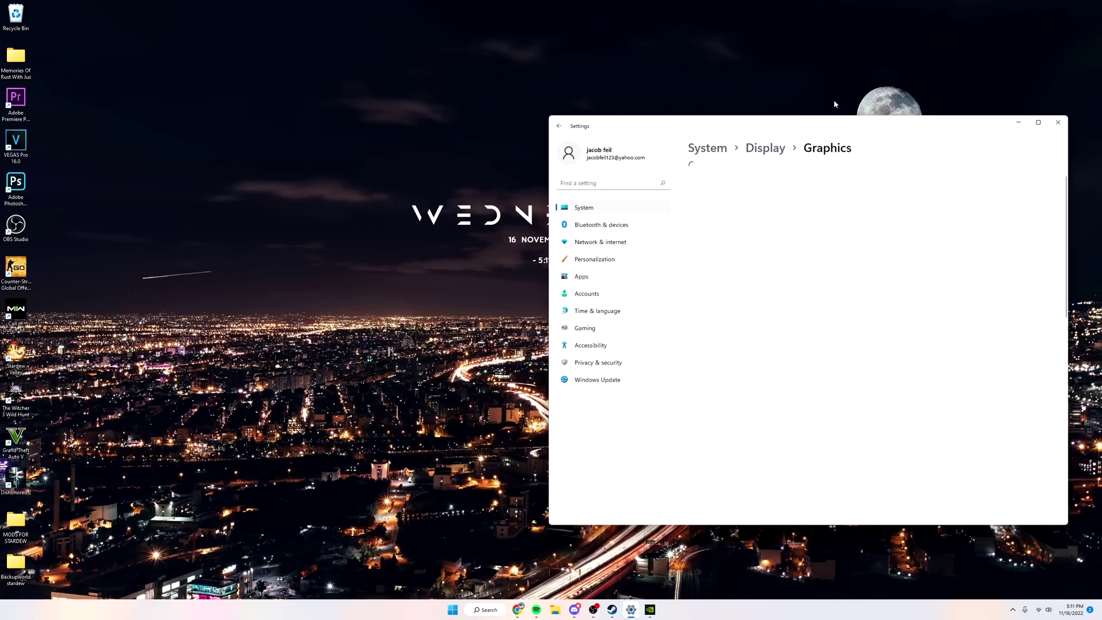
pyautogui.click(498, 258)
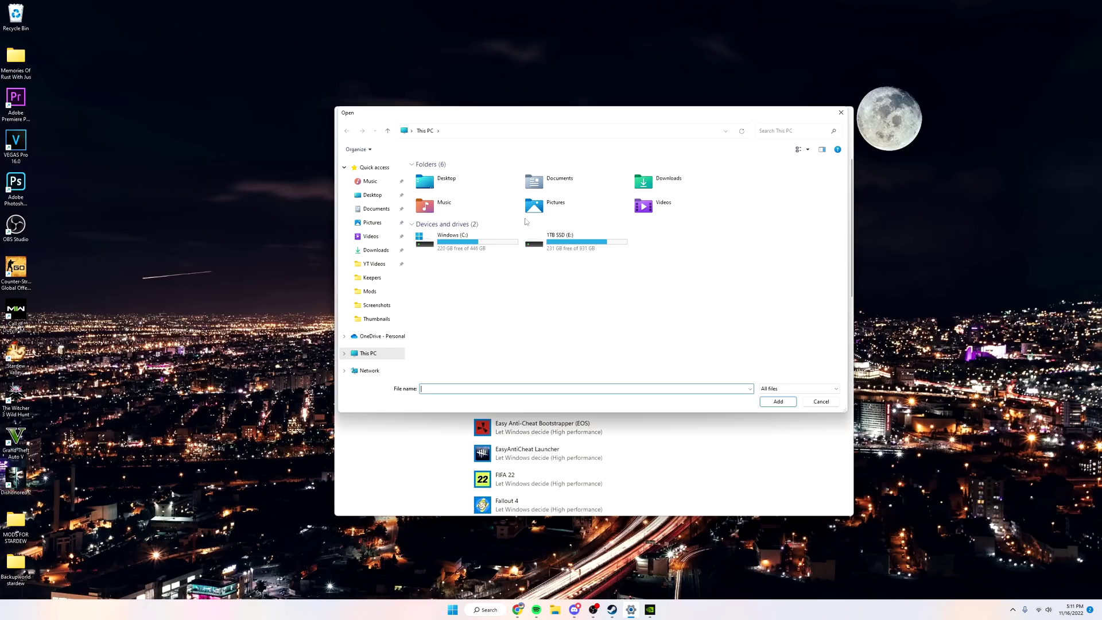
# From Steam's Modern Warfare II properties, open its local install folder in File Explorer.
pyautogui.click(1012, 609)
pyautogui.click(1013, 586)
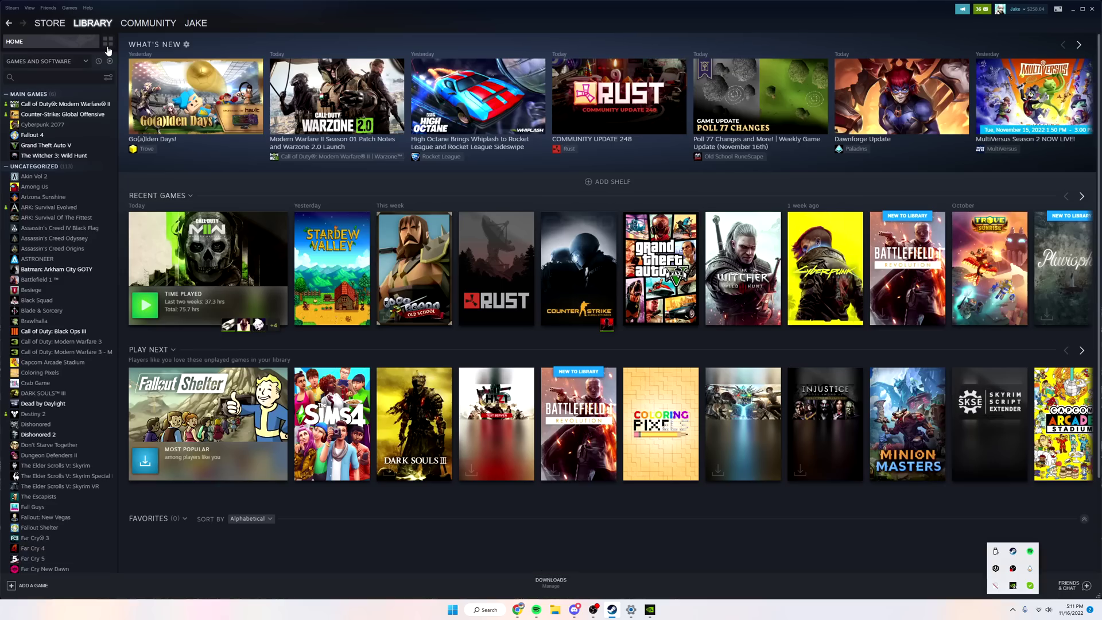
pyautogui.click(42, 106)
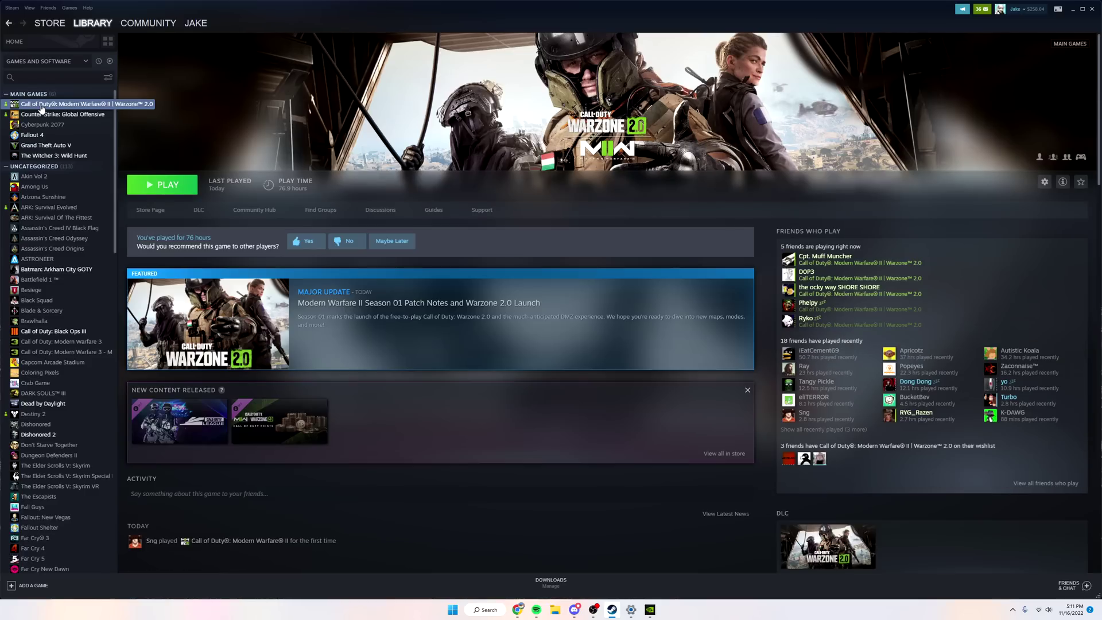
pyautogui.rightClick(41, 109)
pyautogui.click(104, 199)
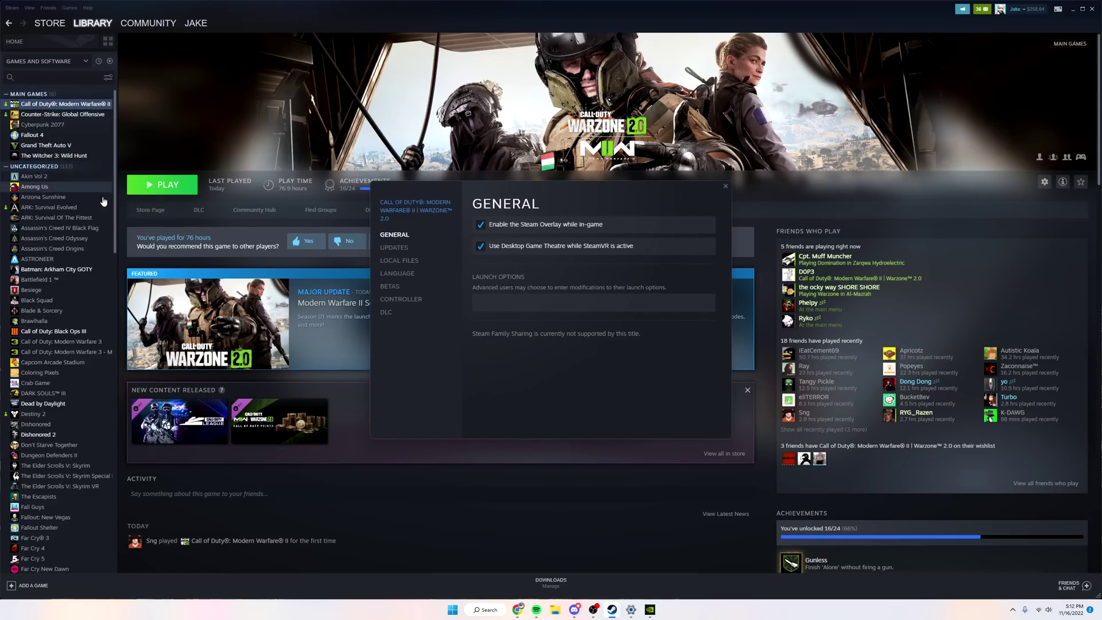
pyautogui.click(405, 260)
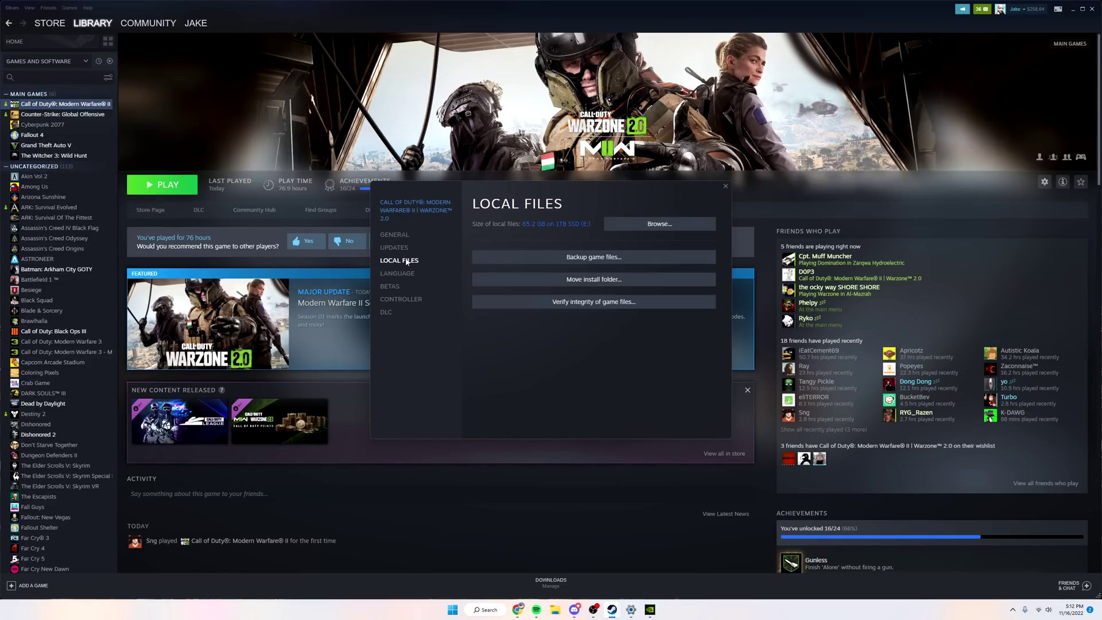
pyautogui.click(643, 233)
# Arrange the Call of Duty HQ folder and file picker windows side by side, noting the folder path.
pyautogui.click(556, 613)
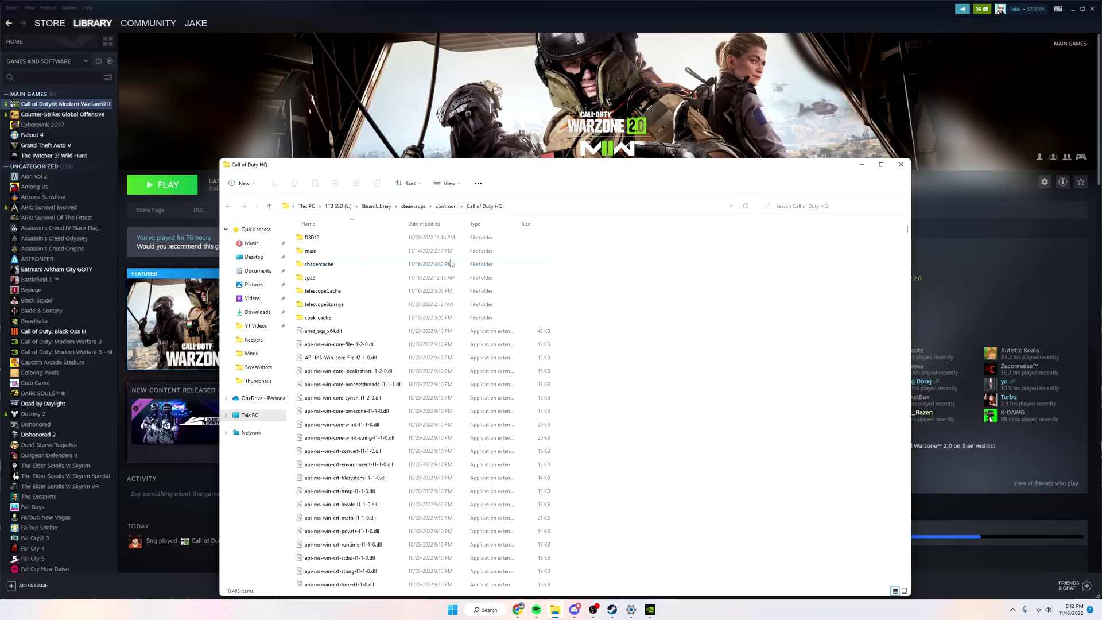
pyautogui.moveTo(572, 166); pyautogui.dragTo(694, 106)
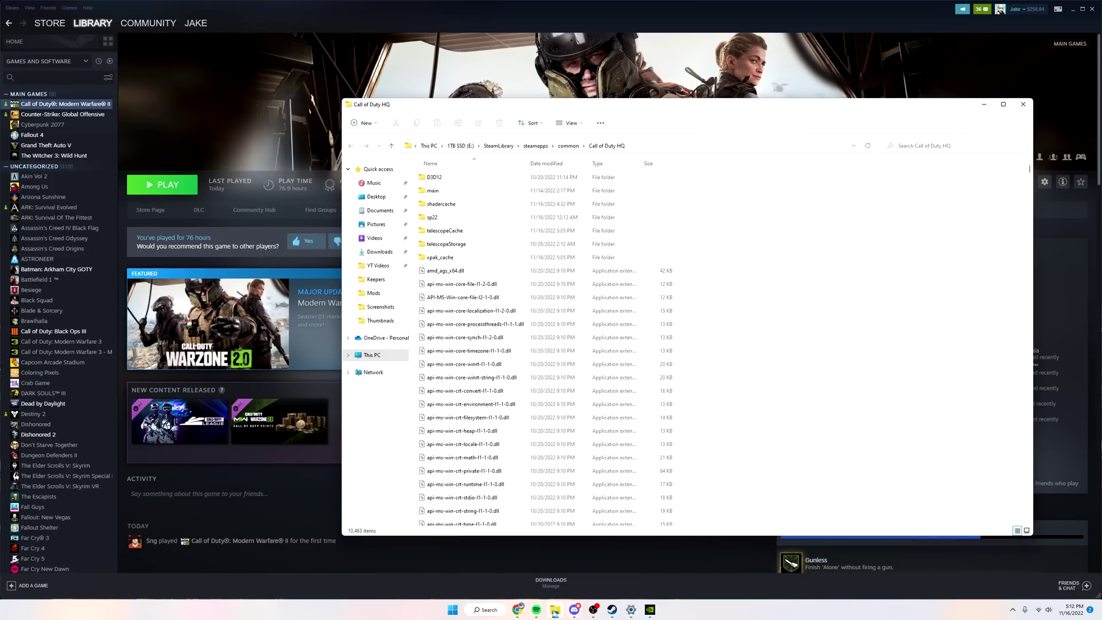
pyautogui.click(630, 610)
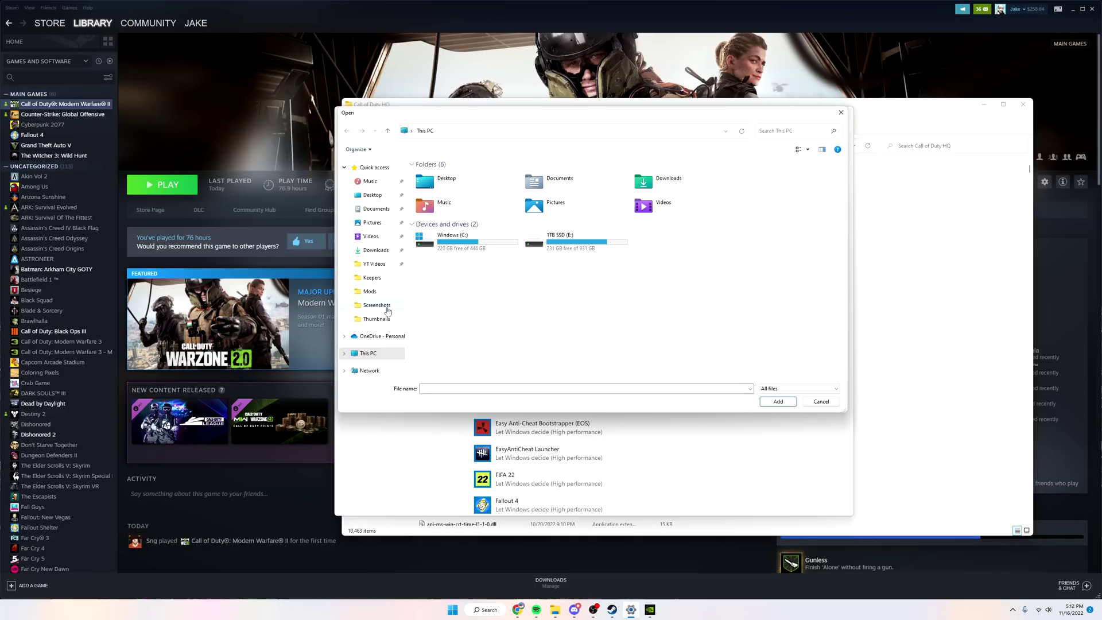
pyautogui.moveTo(563, 112); pyautogui.dragTo(461, 207)
pyautogui.click(435, 179)
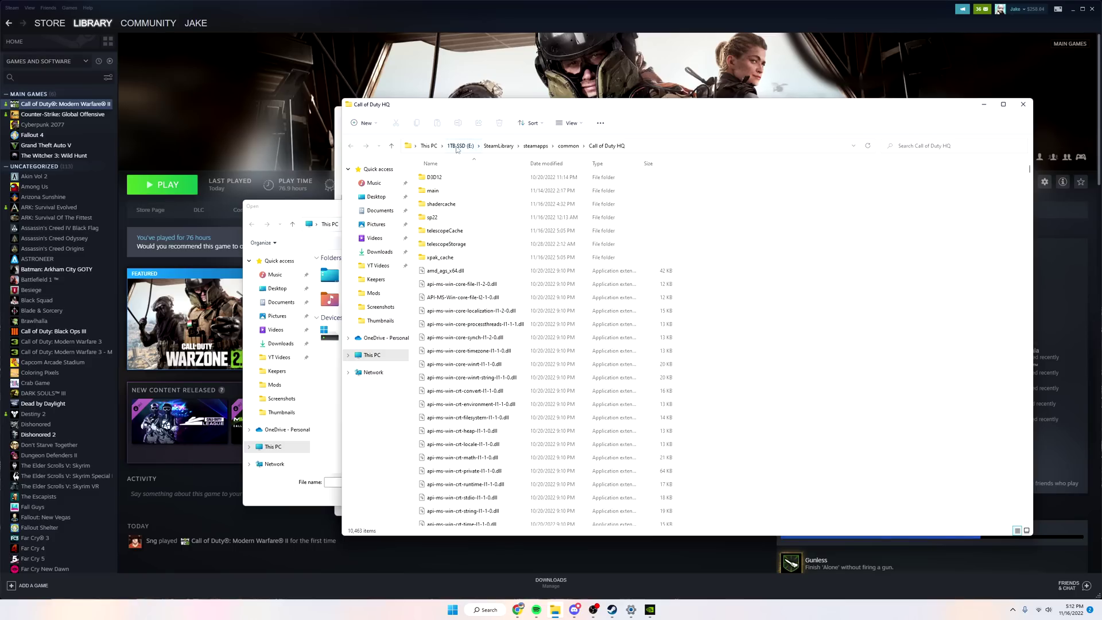
pyautogui.click(321, 211)
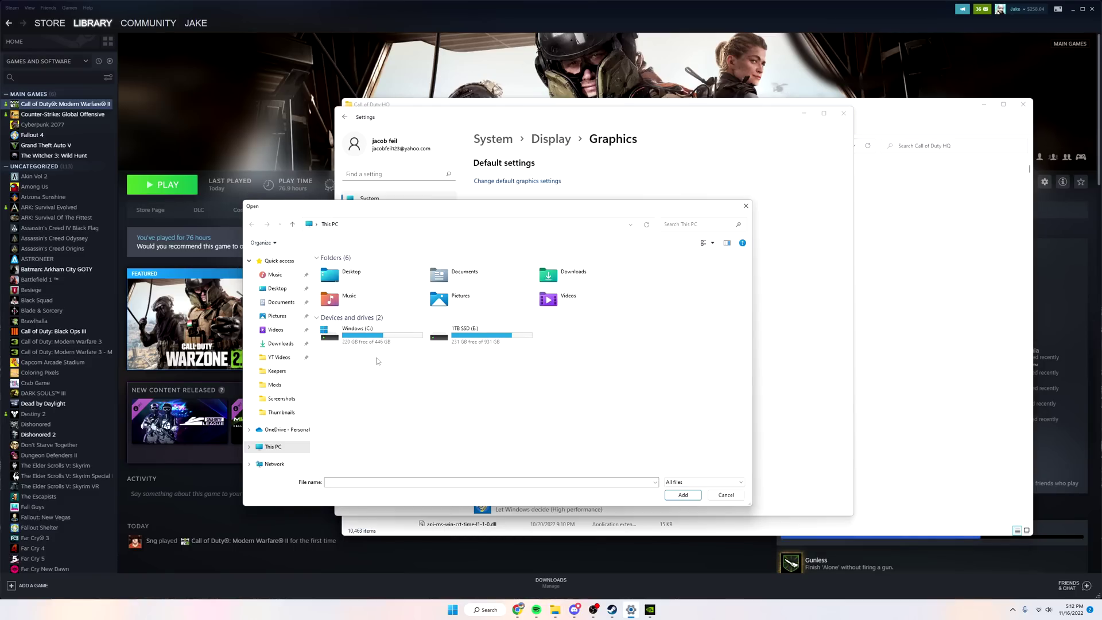
# Browse to E:\SteamLibrary\steamapps\common\Call of Duty HQ and add cod.exe to the graphics list.
pyautogui.doubleClick(497, 338)
pyautogui.doubleClick(343, 322)
pyautogui.doubleClick(349, 268)
pyautogui.doubleClick(341, 269)
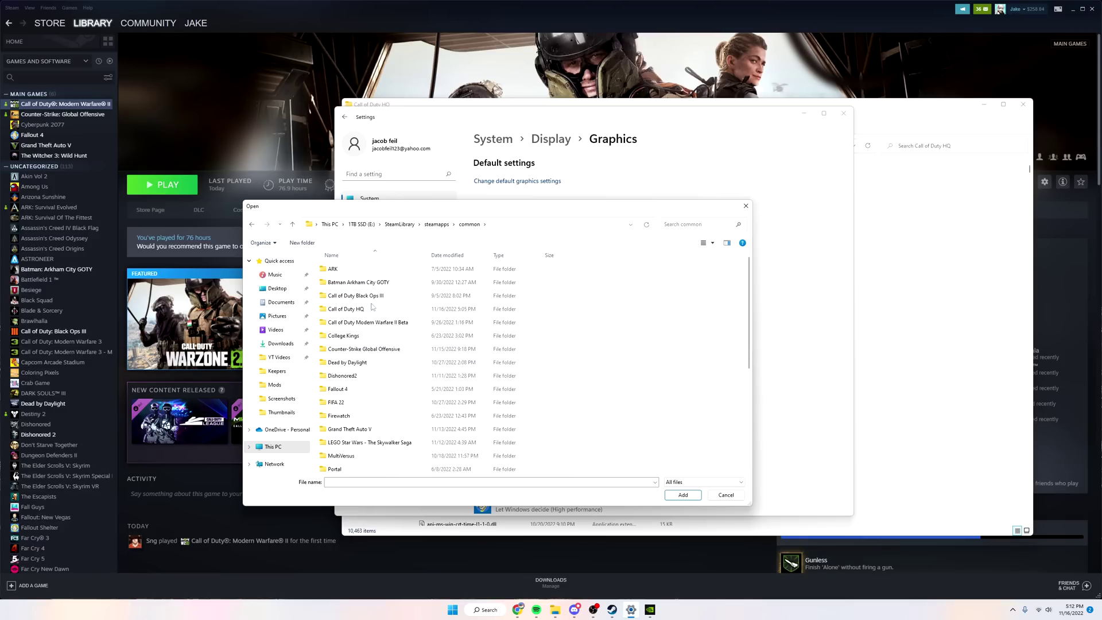
pyautogui.click(346, 310)
pyautogui.doubleClick(339, 310)
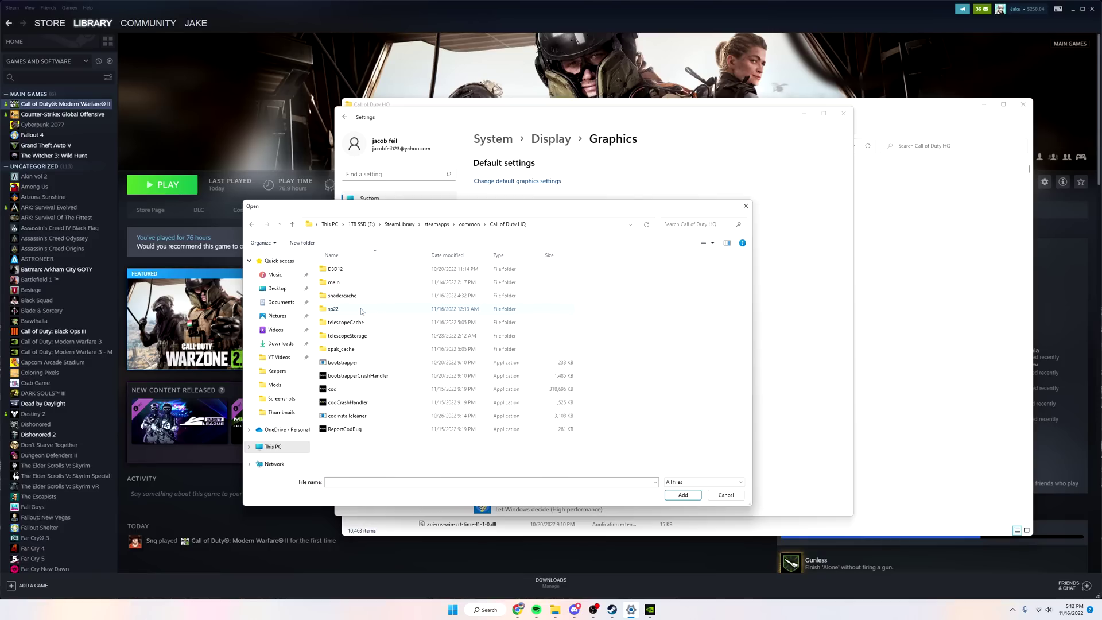
pyautogui.click(339, 390)
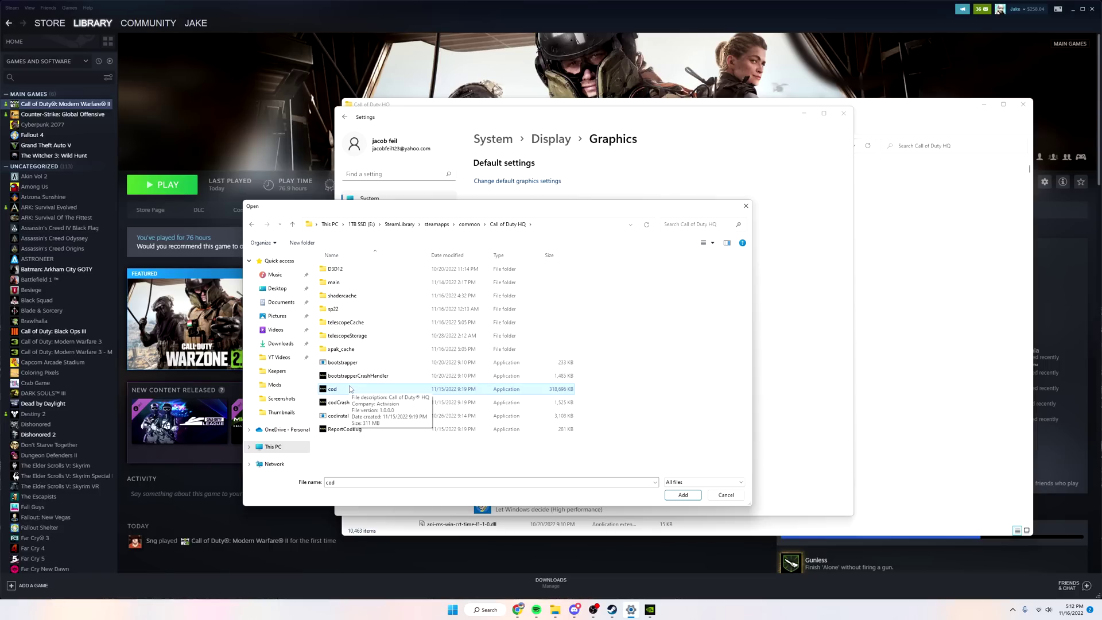
pyautogui.rightClick(339, 401)
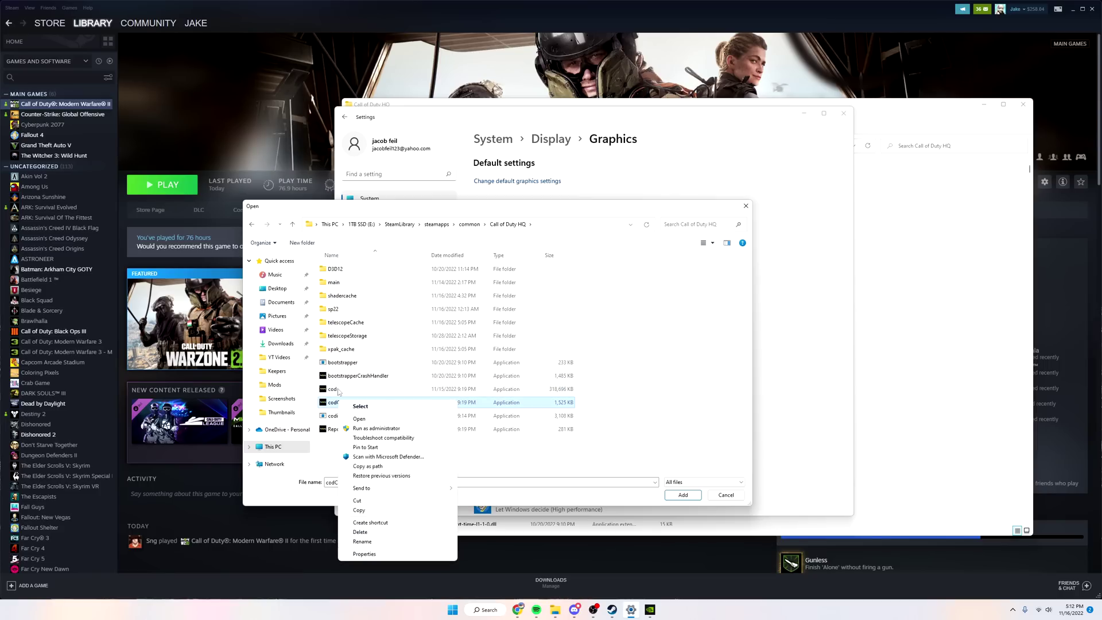
pyautogui.click(339, 391)
pyautogui.click(682, 494)
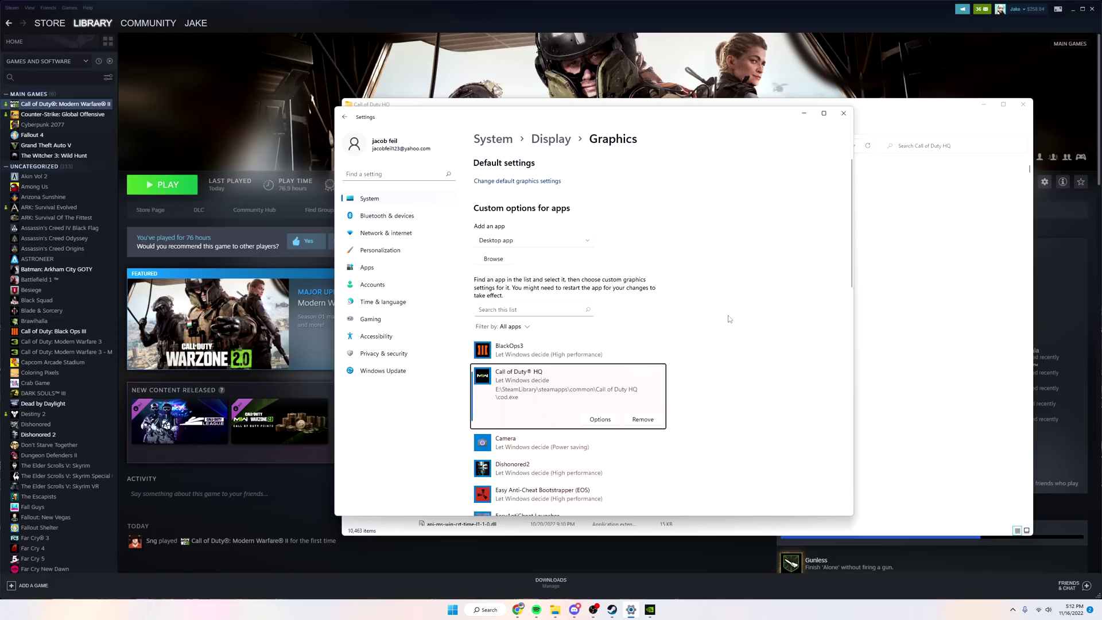
# Set Call of Duty HQ's graphics preference to High performance and save.
pyautogui.scroll(-5, 642, 325)
pyautogui.scroll(5, 619, 325)
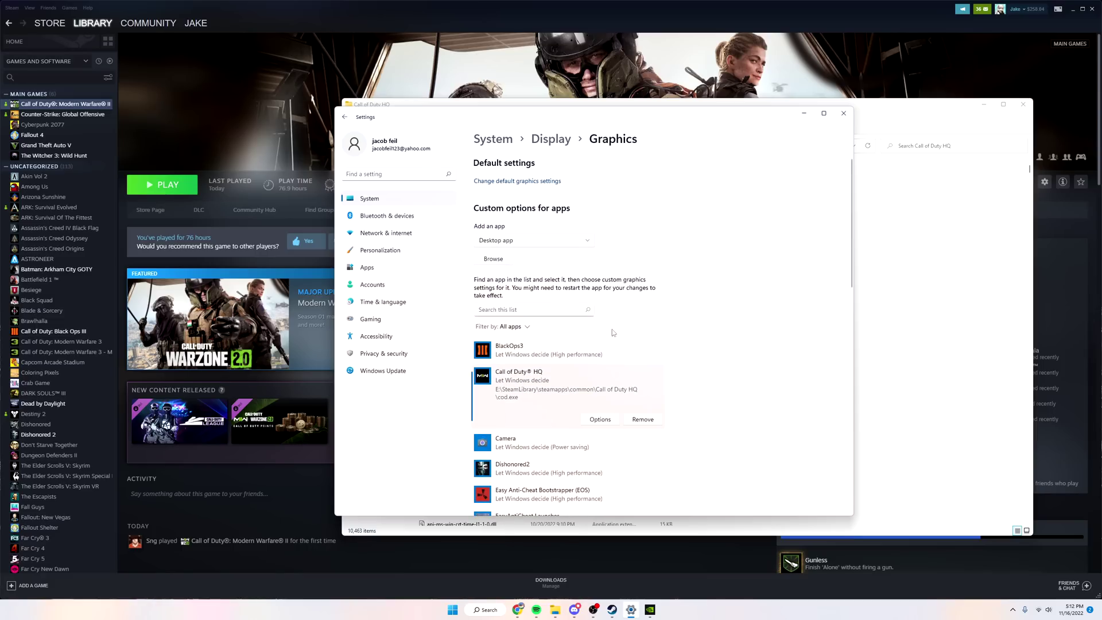
pyautogui.click(600, 421)
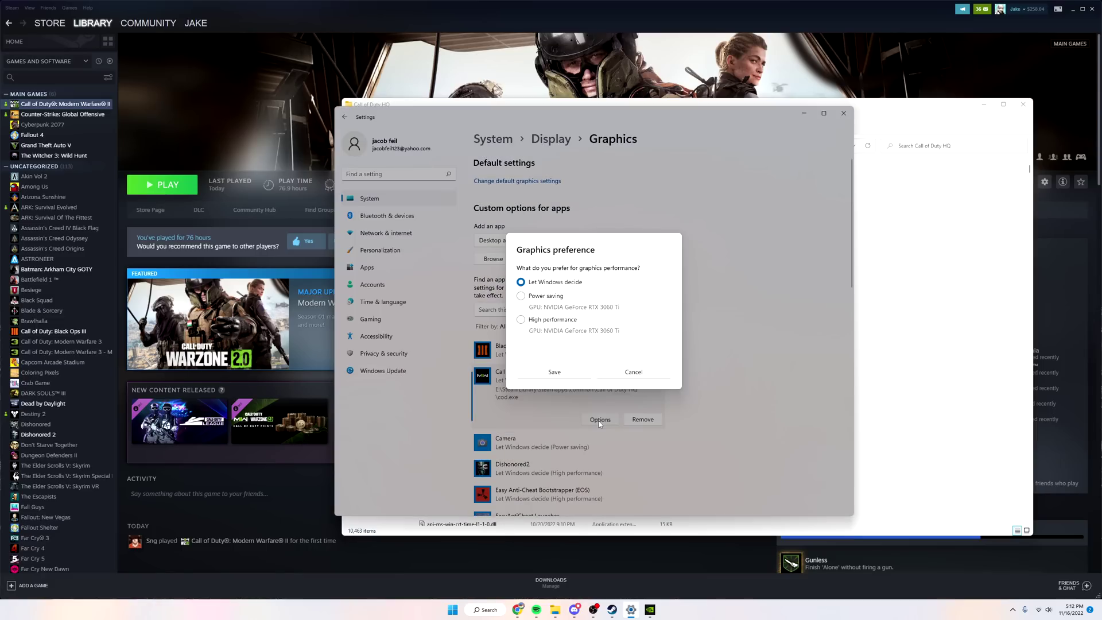
pyautogui.click(537, 320)
pyautogui.click(566, 373)
# Change the preference back to Let Windows decide, save, and close Settings.
pyautogui.click(604, 415)
pyautogui.click(550, 283)
pyautogui.click(570, 379)
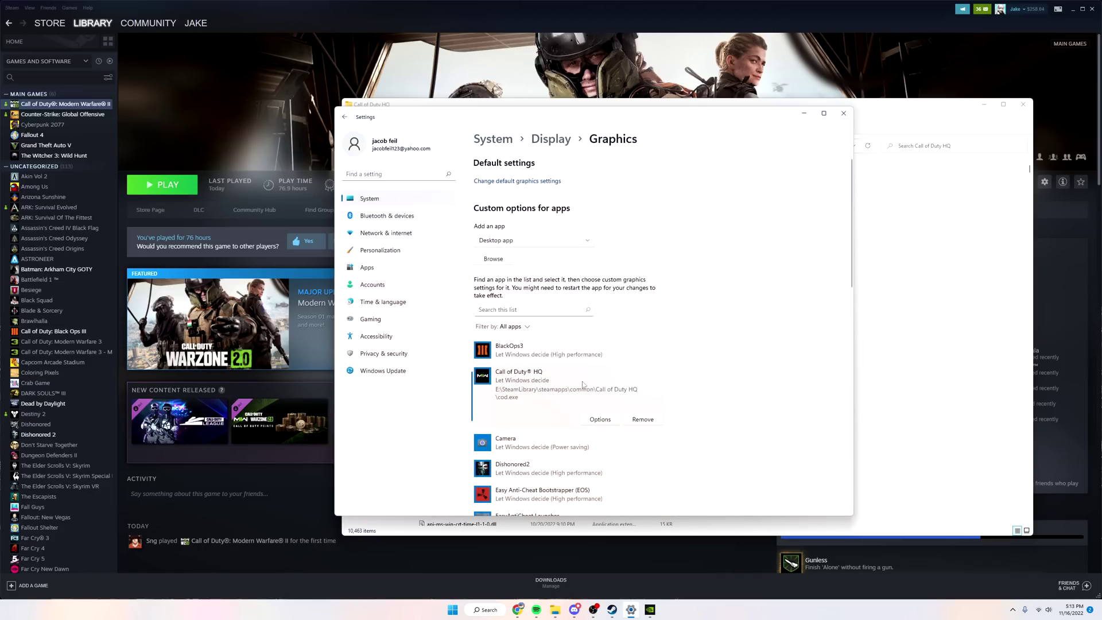
pyautogui.click(844, 113)
# In cod's Properties, enable compatibility mode for Windows 8.
pyautogui.scroll(-6, 851, 175)
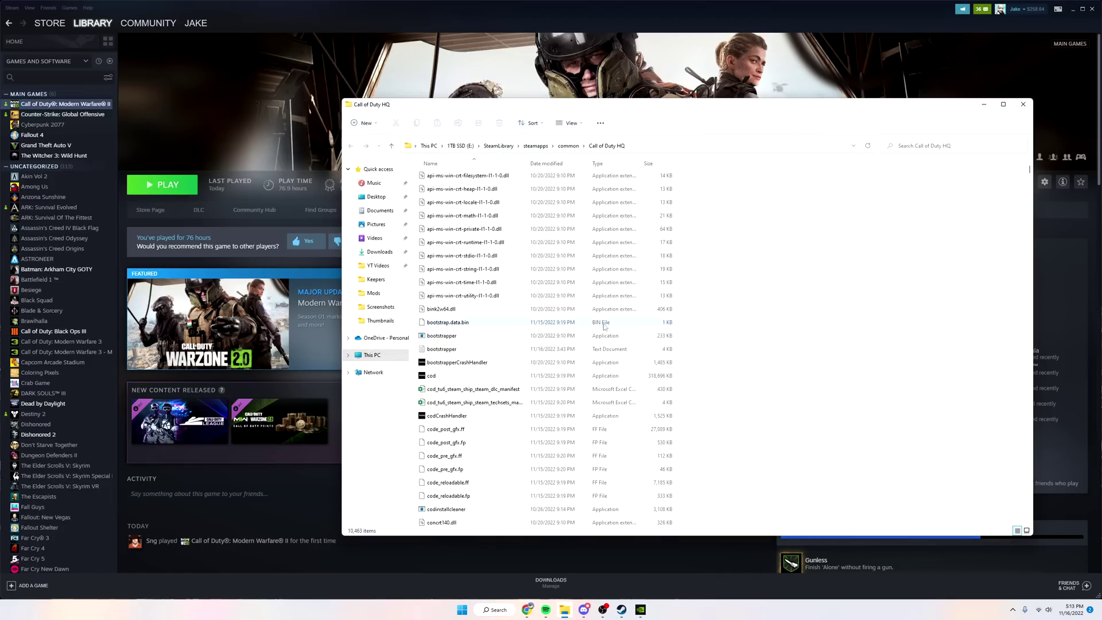
pyautogui.moveTo(608, 109); pyautogui.dragTo(497, 116)
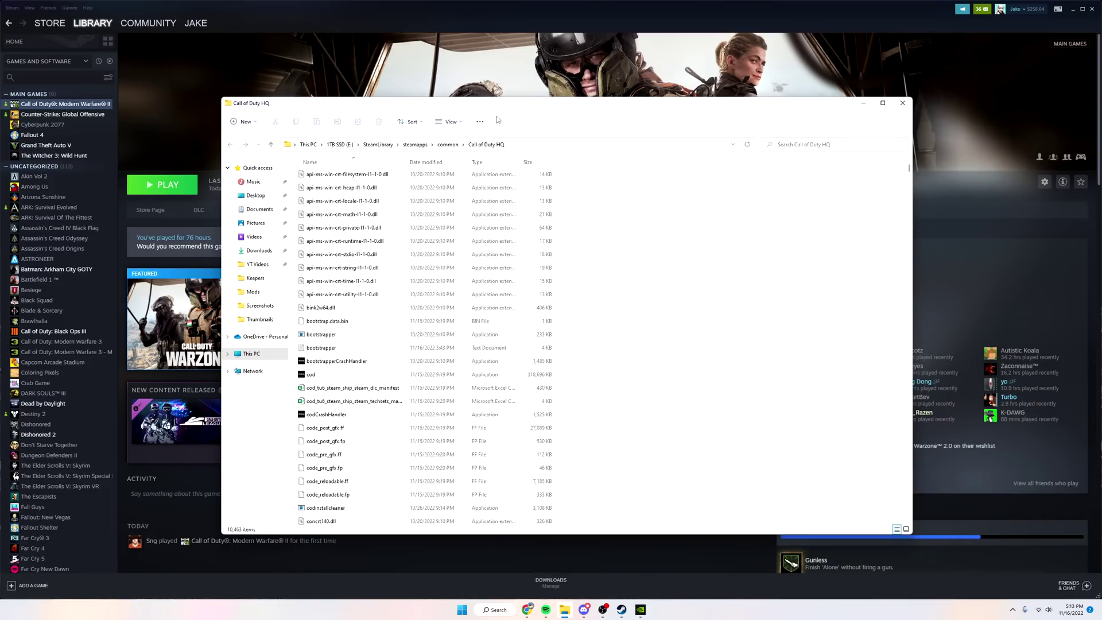
pyautogui.rightClick(308, 375)
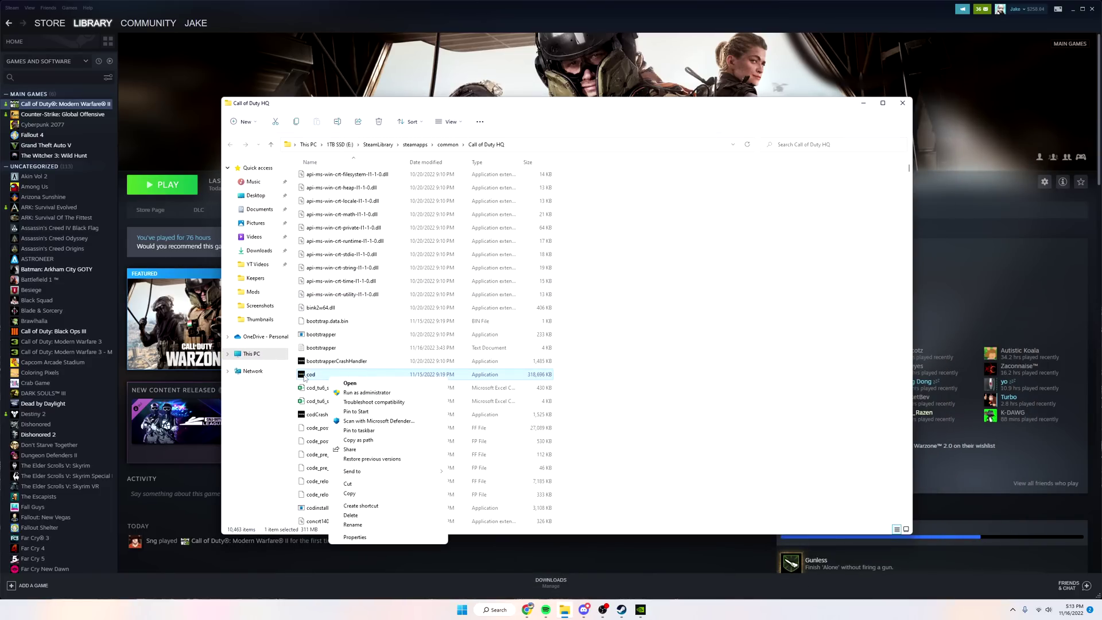
pyautogui.click(373, 539)
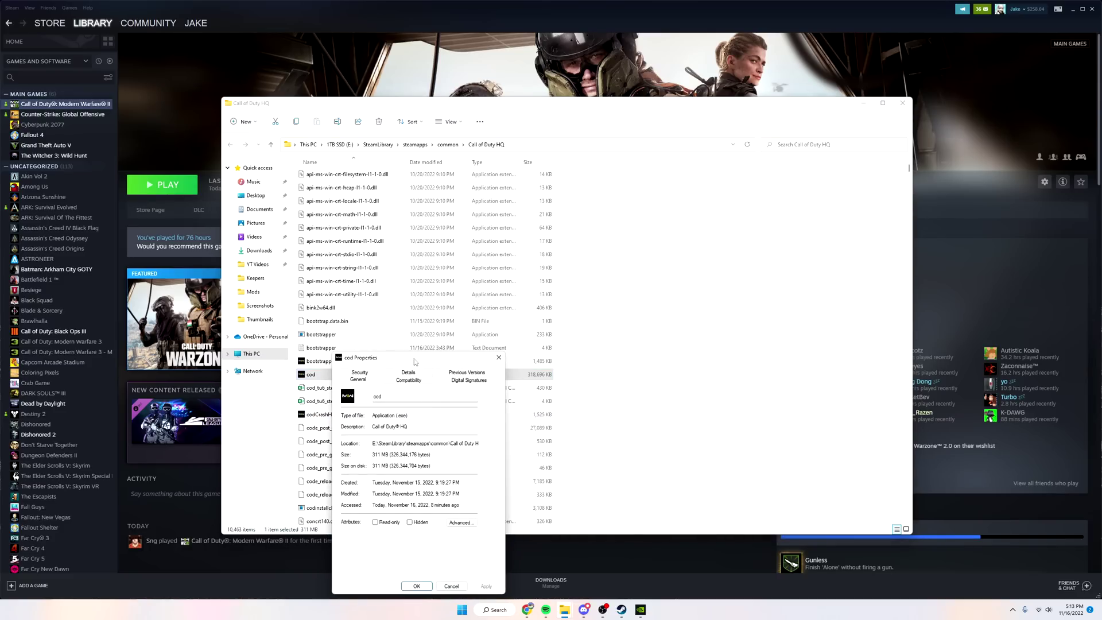
pyautogui.click(558, 287)
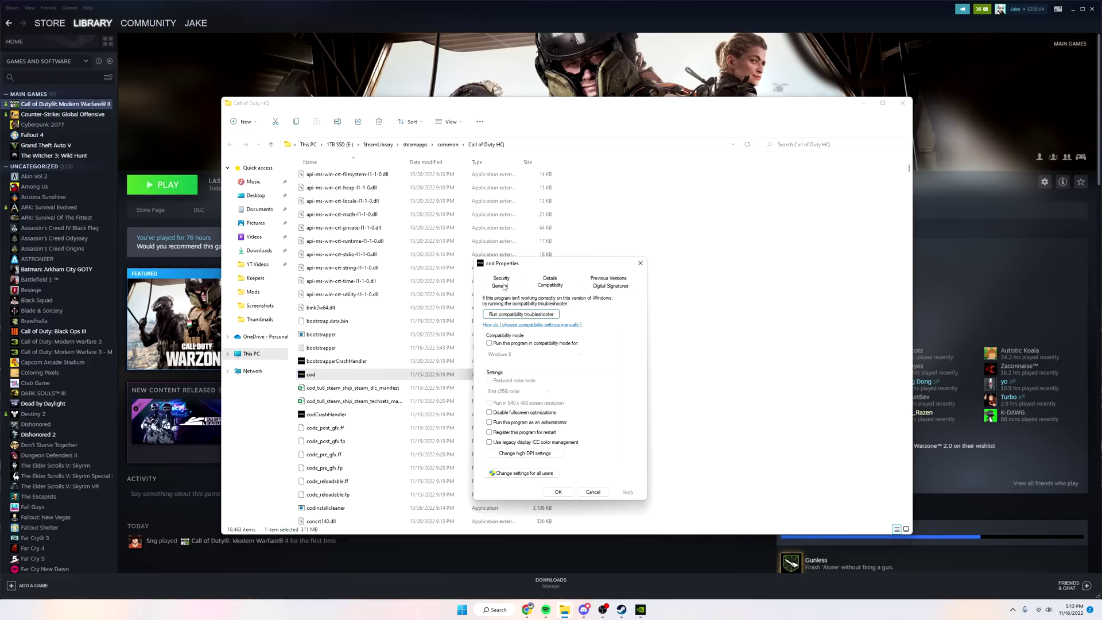
pyautogui.click(519, 343)
pyautogui.click(570, 354)
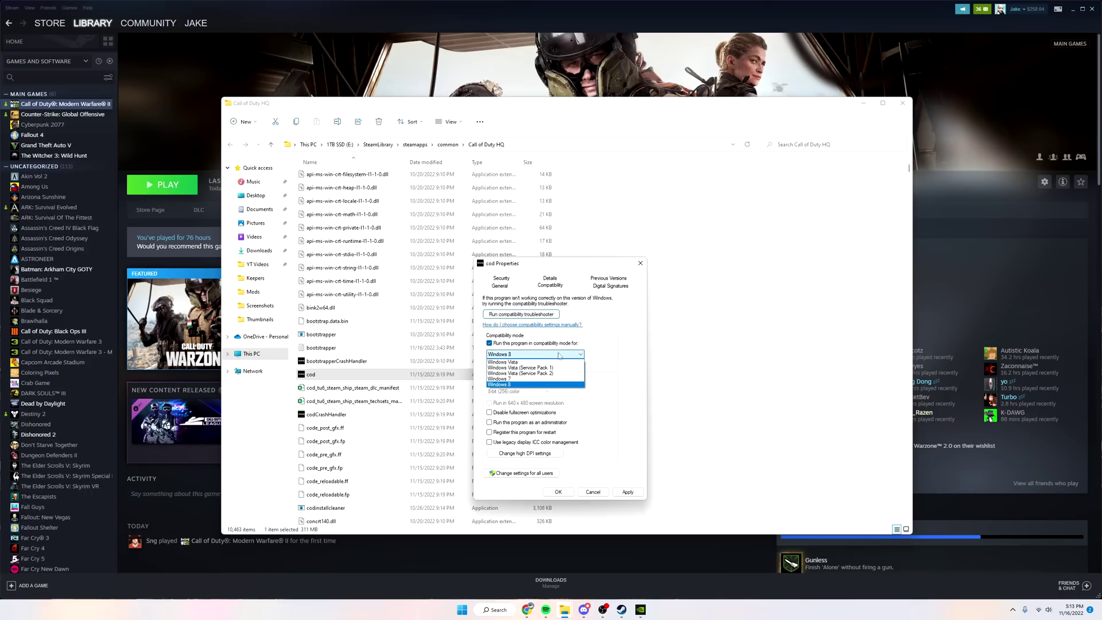
pyautogui.click(525, 384)
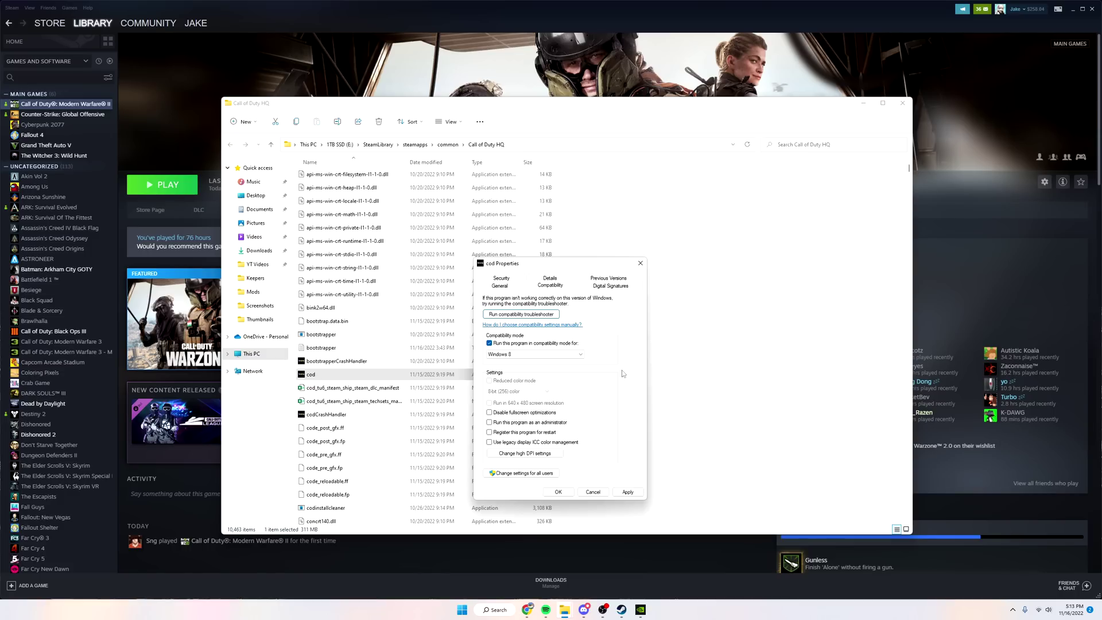
# Turn compatibility mode off, apply the properties, and run cod as administrator.
pyautogui.click(544, 354)
pyautogui.click(530, 367)
pyautogui.click(488, 343)
pyautogui.click(516, 343)
pyautogui.click(514, 345)
pyautogui.click(628, 494)
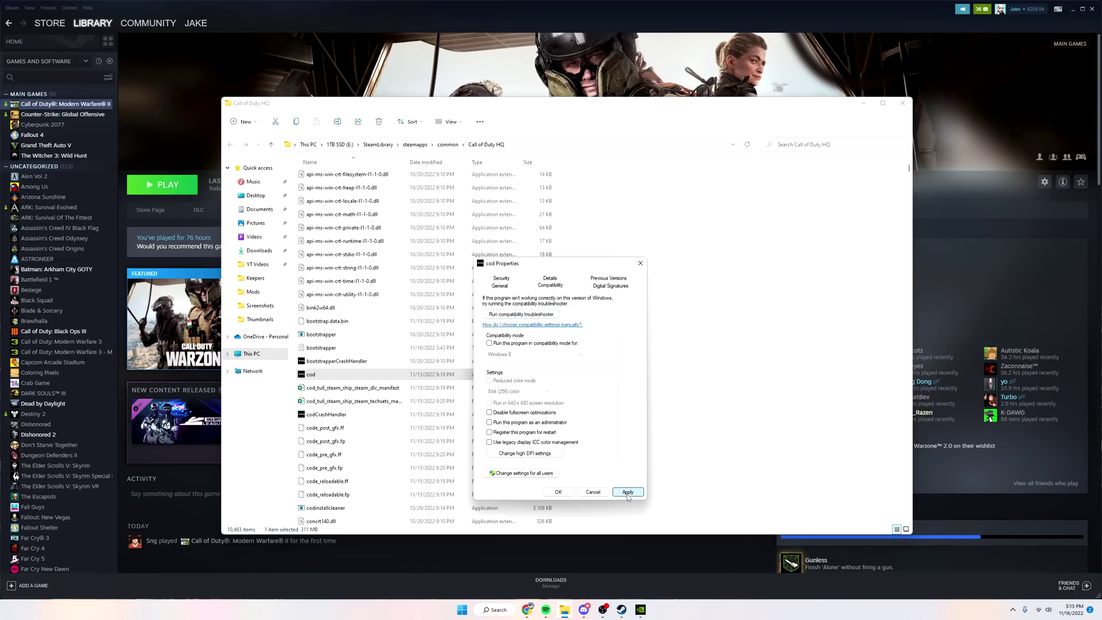
pyautogui.click(558, 492)
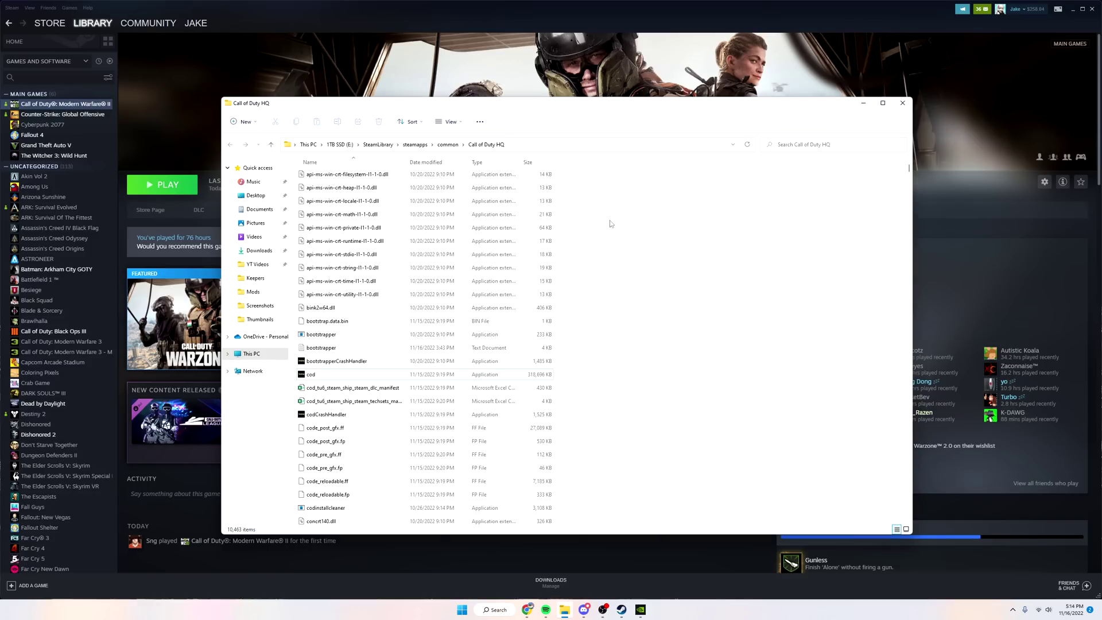
pyautogui.rightClick(530, 375)
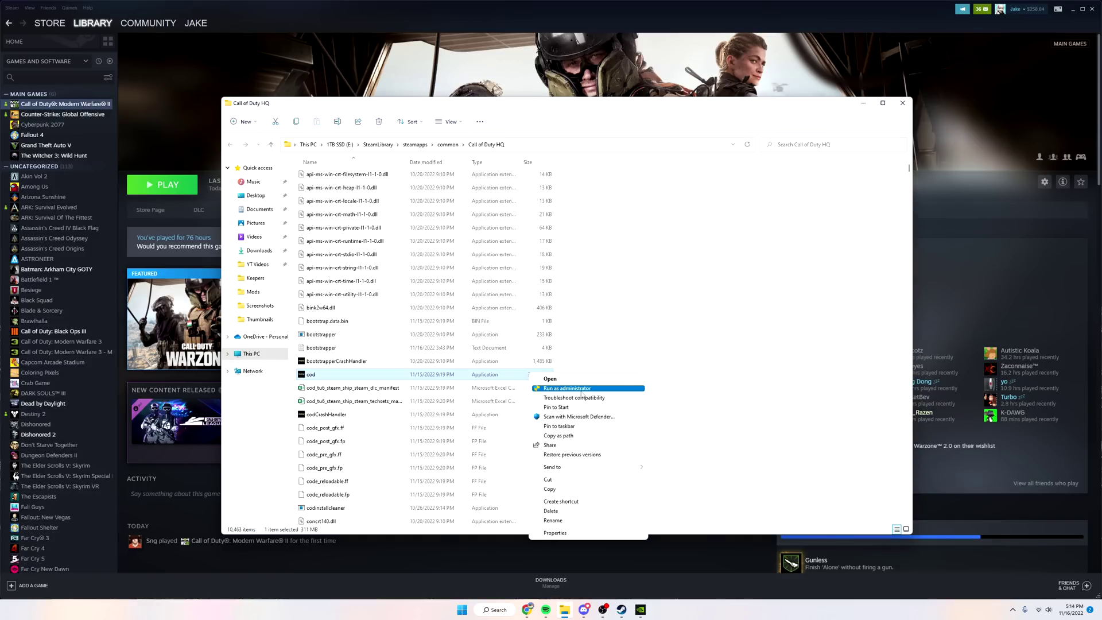
pyautogui.click(548, 389)
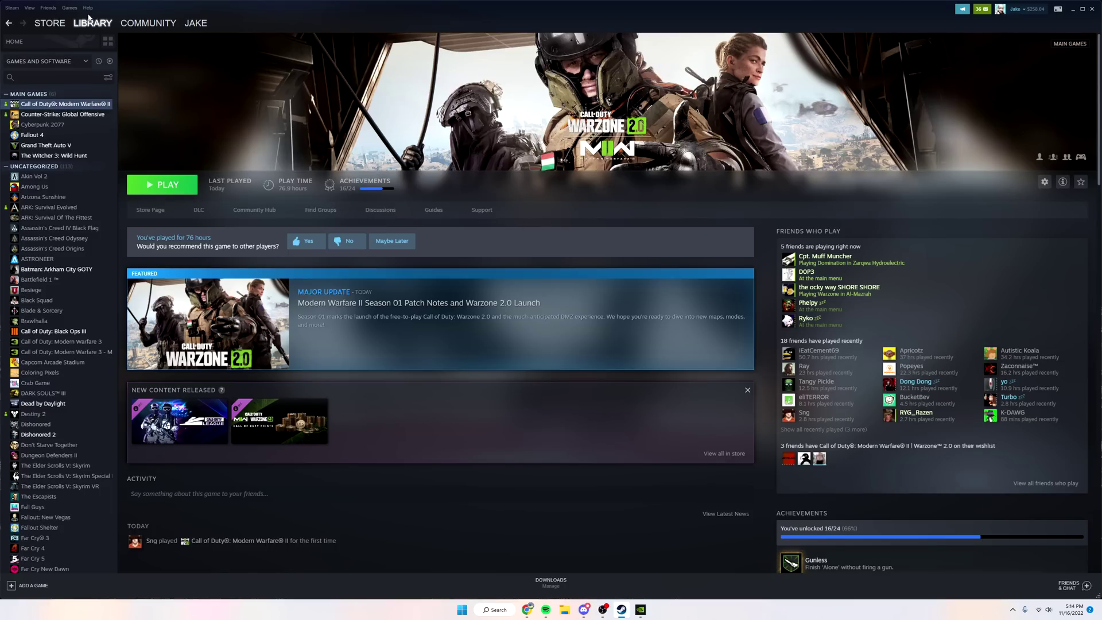
# Verify the integrity of Modern Warfare II's game files from Steam Properties > Local Files.
pyautogui.rightClick(53, 106)
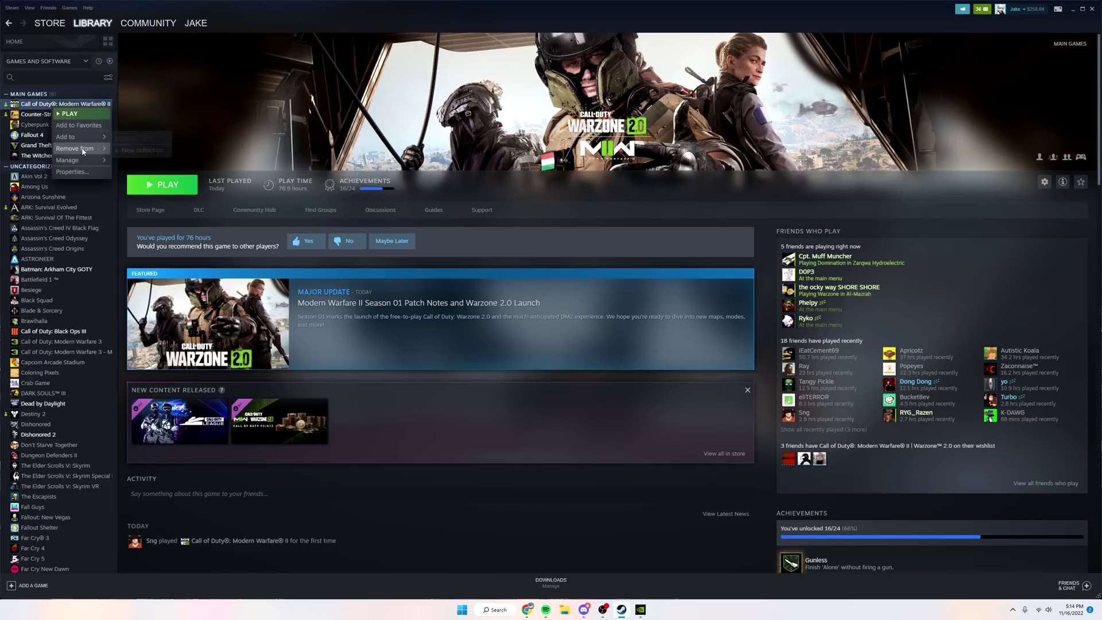
pyautogui.click(72, 171)
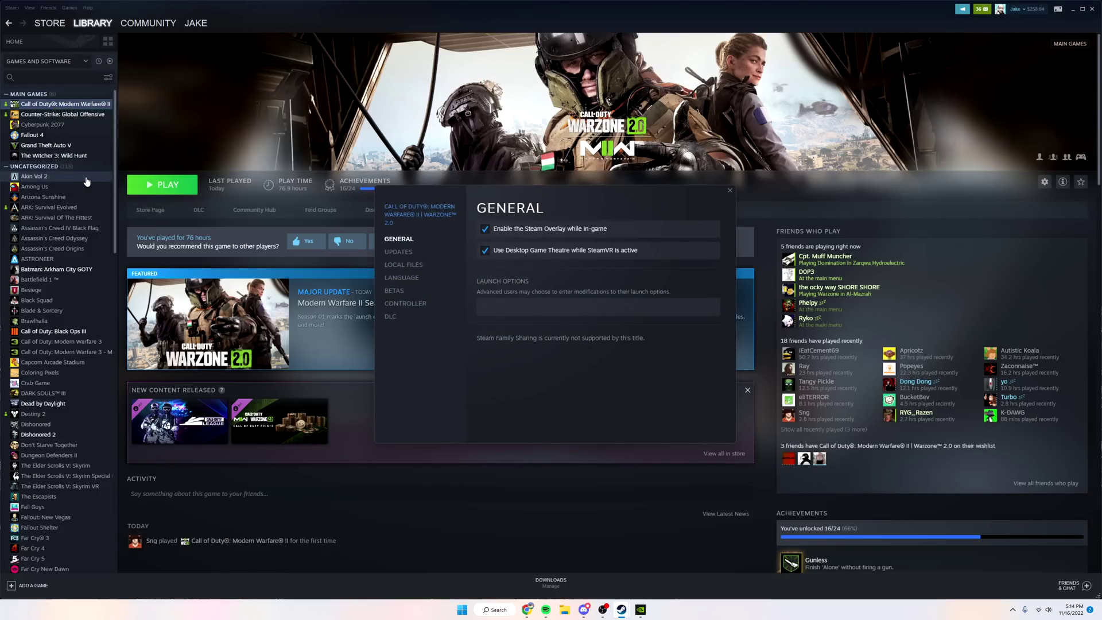
pyautogui.click(395, 264)
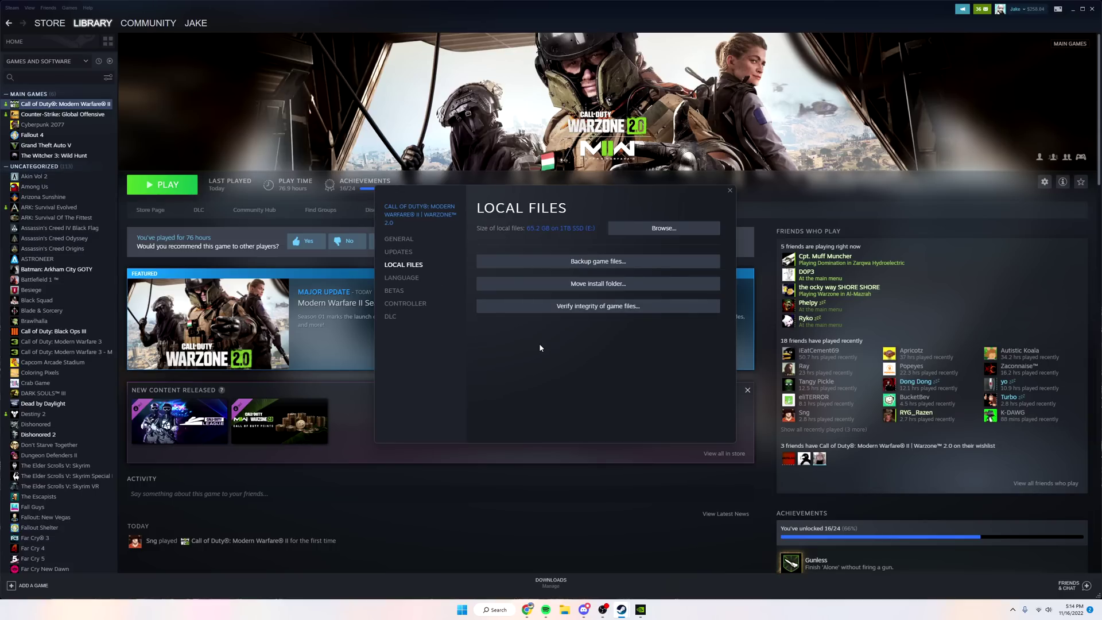
pyautogui.click(596, 309)
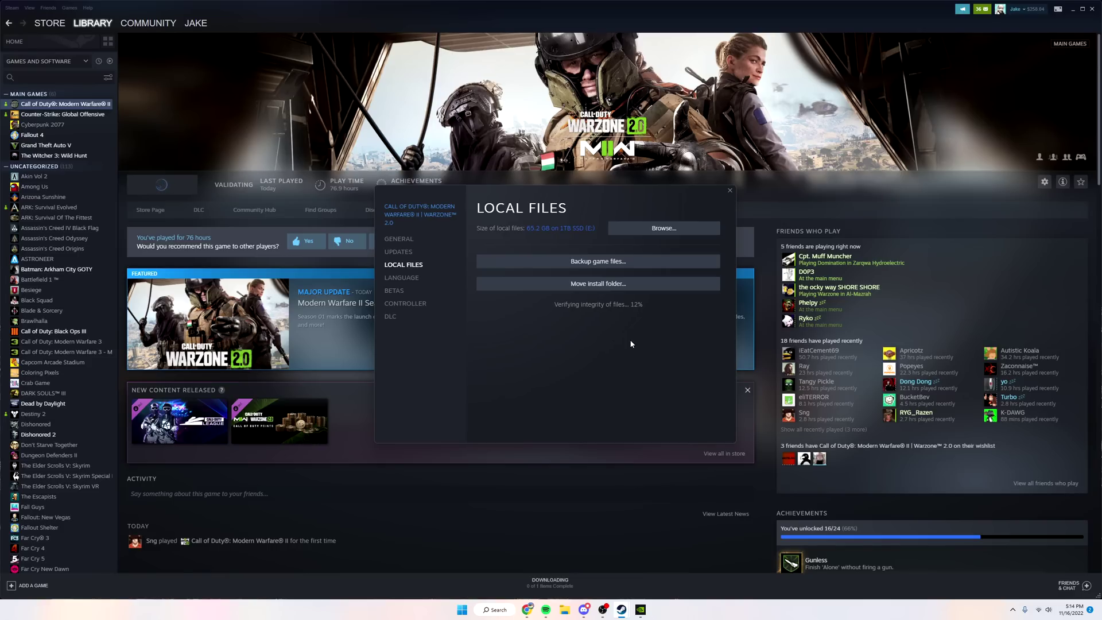
pyautogui.press('Escape')
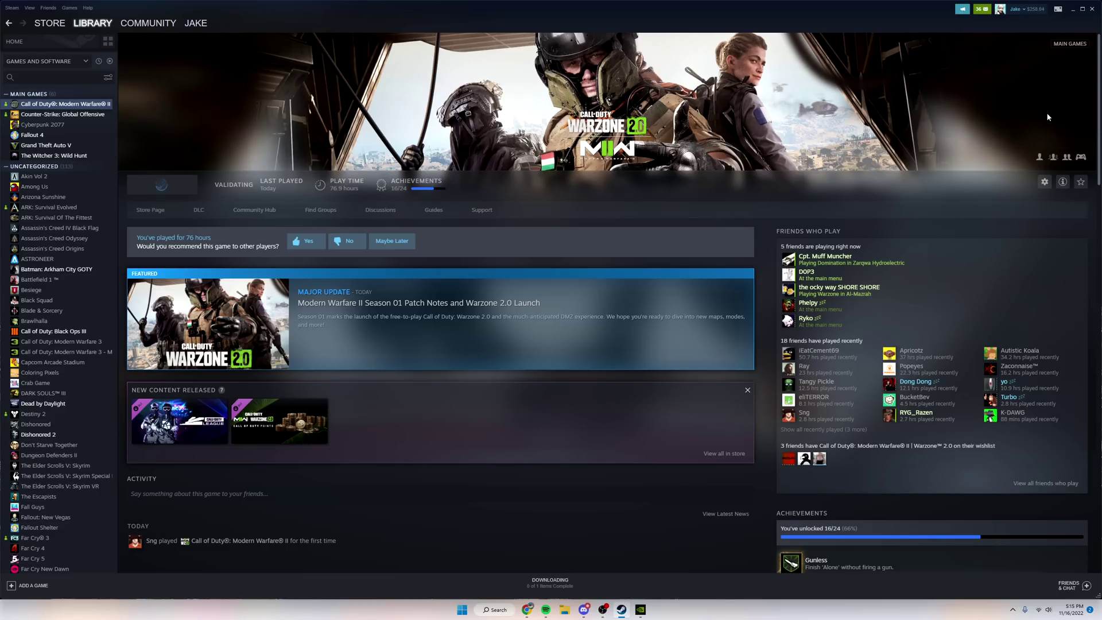